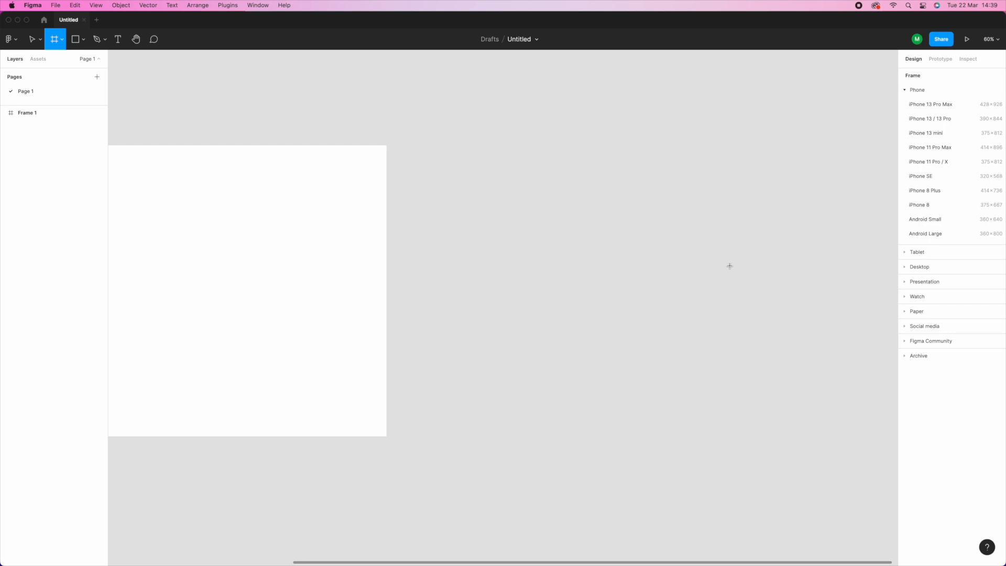
# Step: Try placing an additional frame with the A4 paper preset beside the existing frame
pyautogui.press('v')
pyautogui.hscroll(-7, 780, 243)
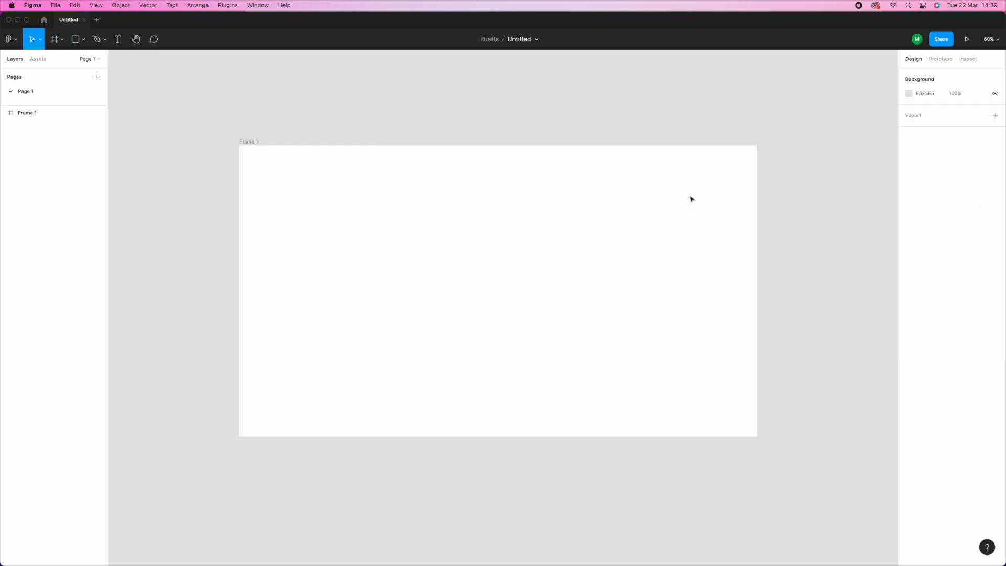
pyautogui.hscroll(5, 692, 199)
pyautogui.press('f')
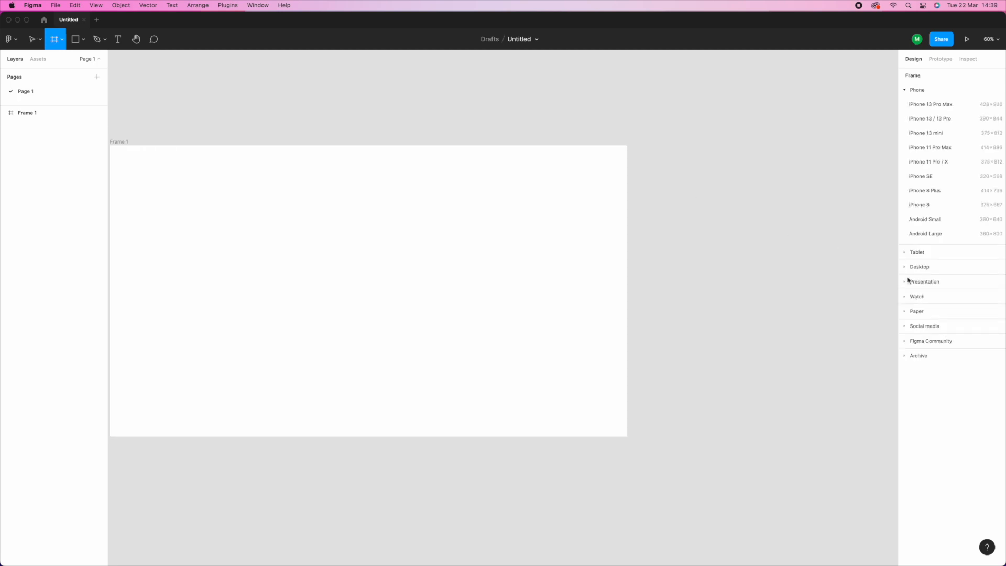
pyautogui.click(914, 312)
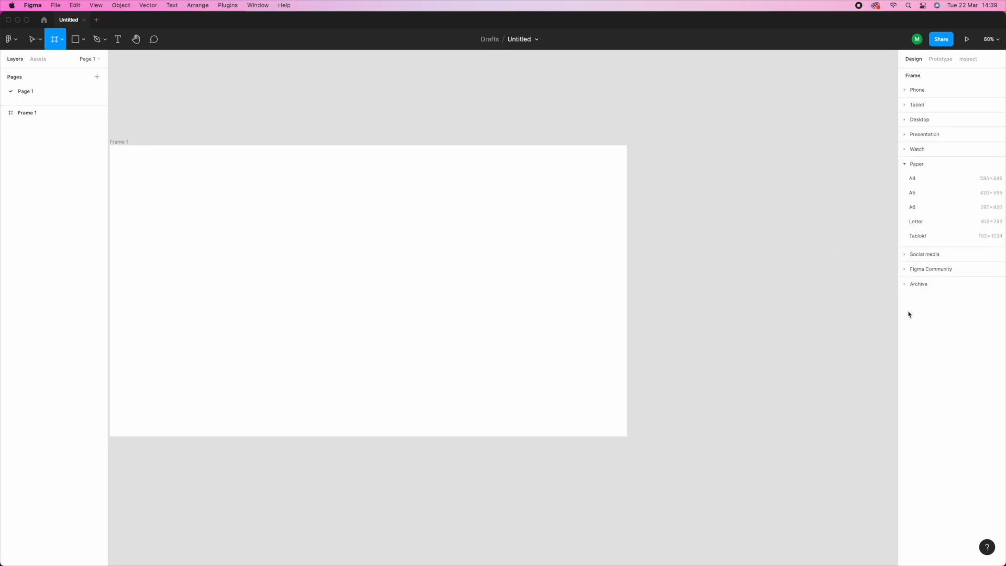
pyautogui.click(918, 179)
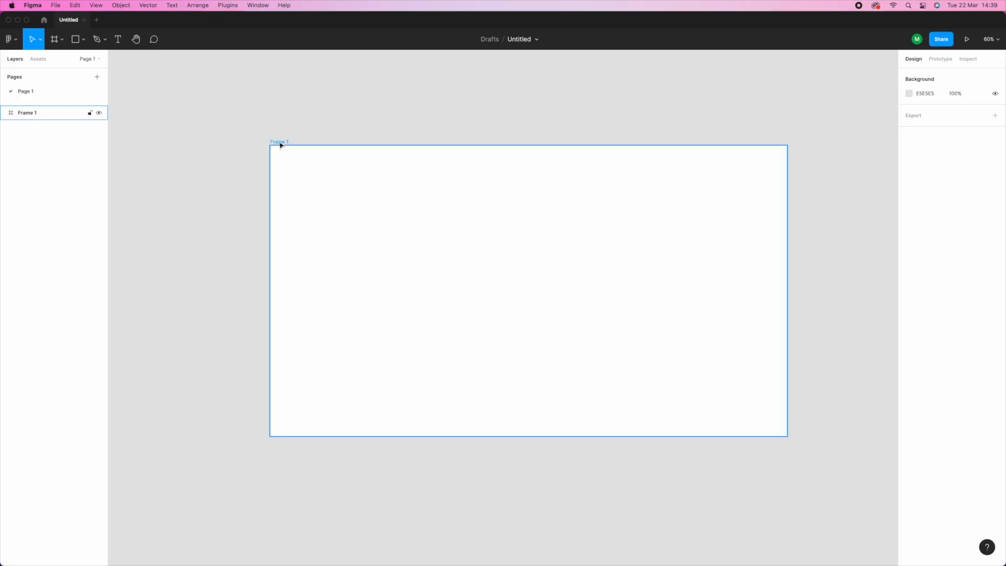
# Step: Try a dark brown solid fill, 503434, on Frame 1 and check the colour format options
pyautogui.click(280, 144)
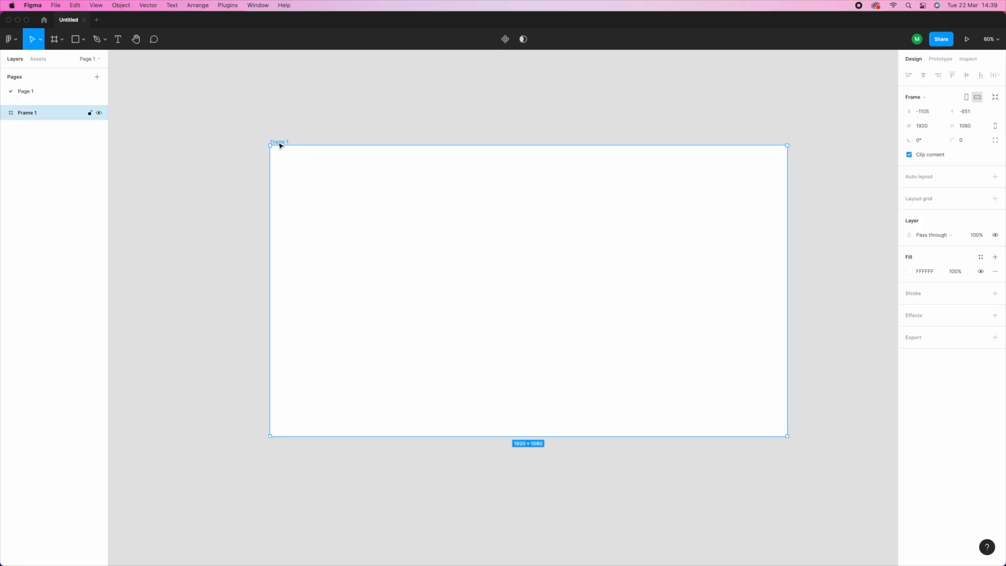
pyautogui.click(911, 273)
pyautogui.moveTo(870, 299); pyautogui.dragTo(828, 356)
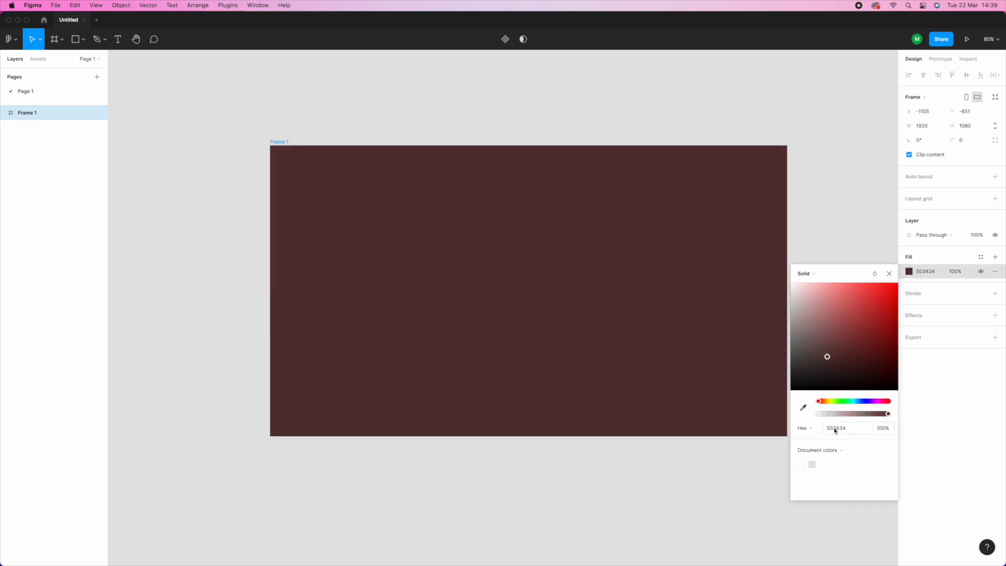
pyautogui.click(803, 430)
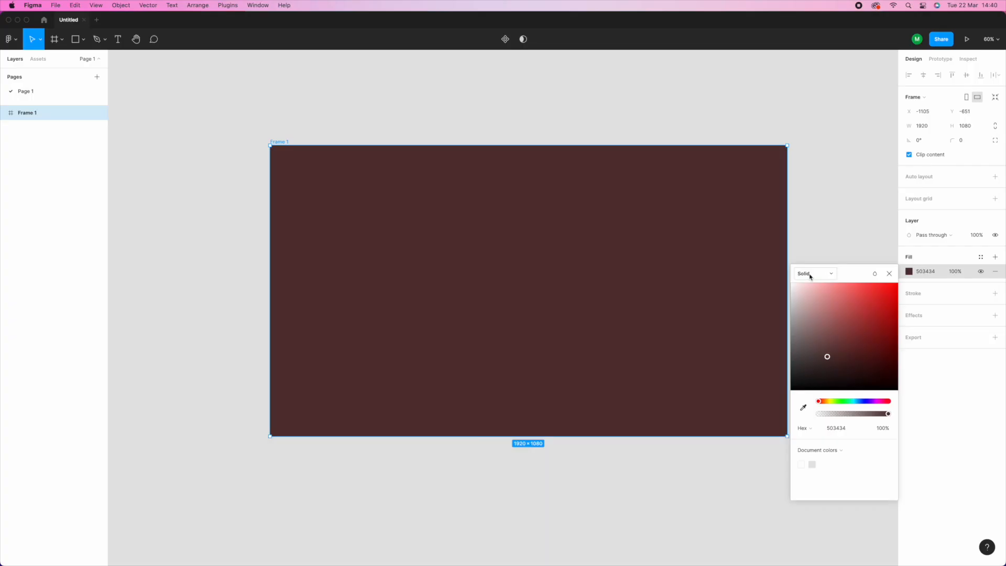
# Step: Try the Linear, Radial, Angular, Diamond and Image fill types on Frame 1
pyautogui.click(811, 276)
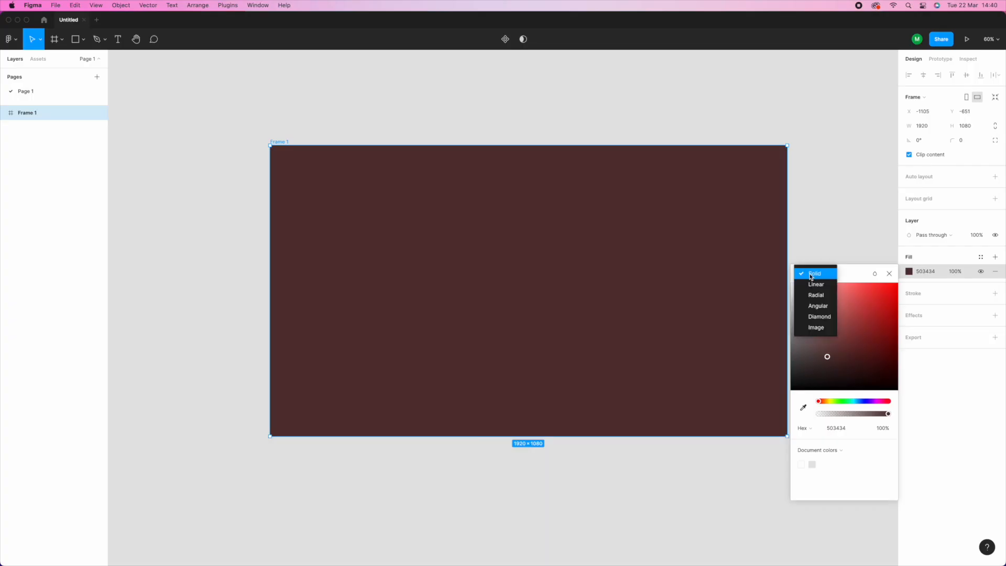
pyautogui.click(817, 285)
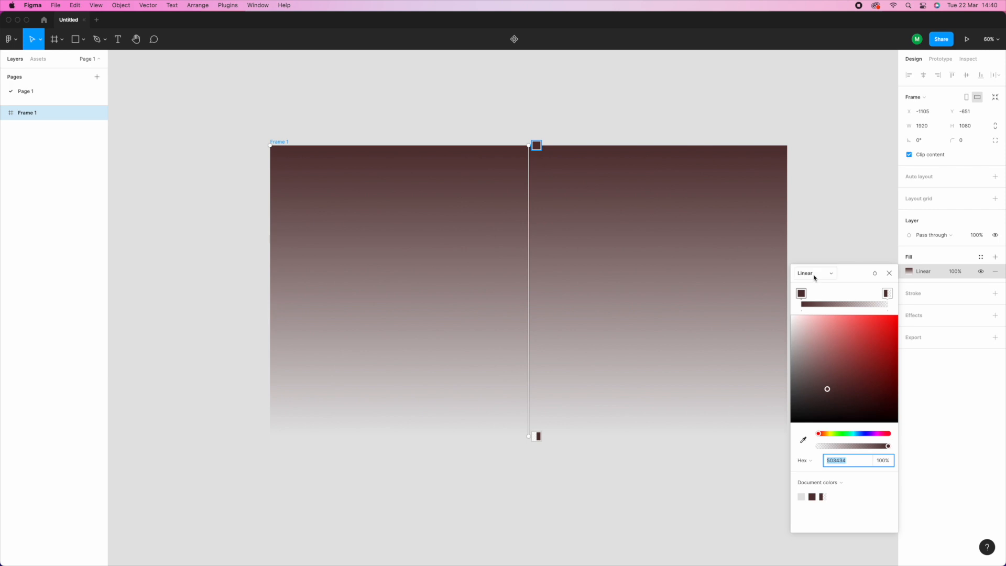
pyautogui.click(816, 278)
pyautogui.click(817, 286)
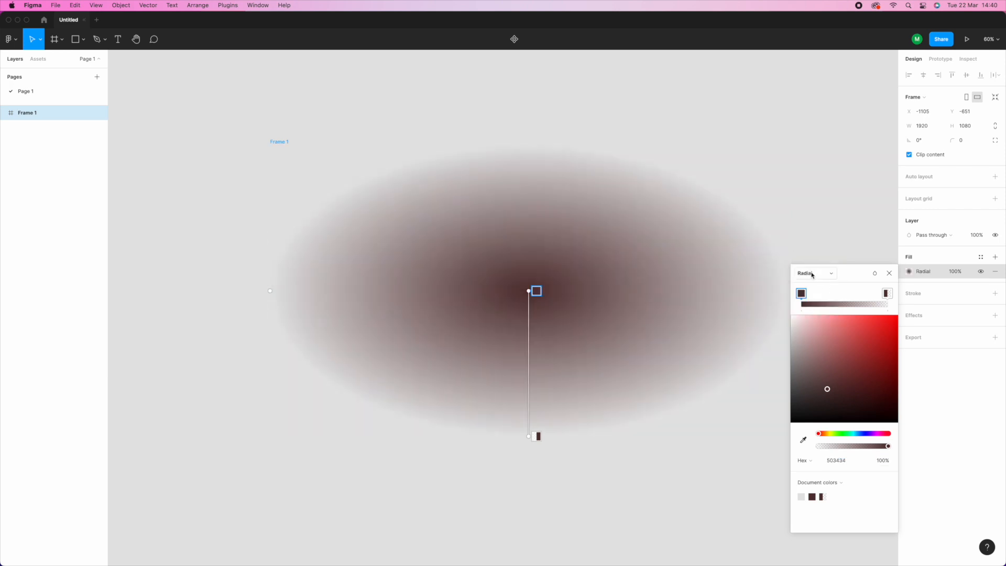
pyautogui.click(813, 275)
pyautogui.click(817, 285)
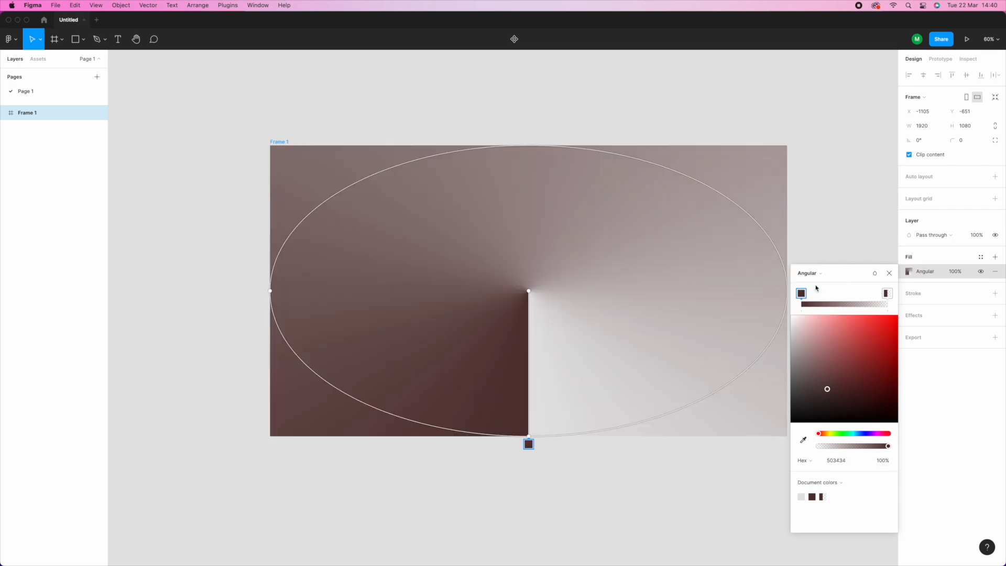
pyautogui.click(815, 275)
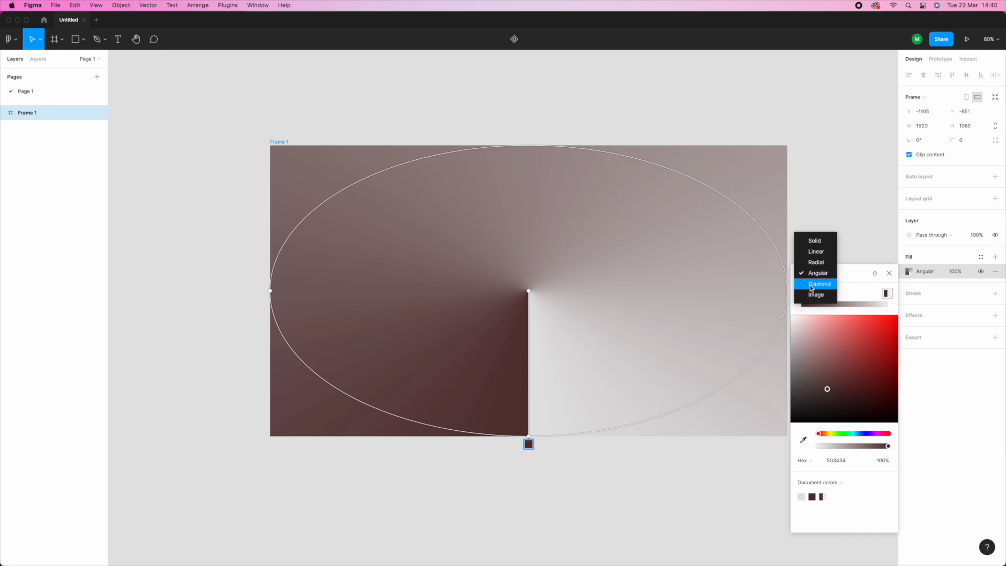
pyautogui.click(812, 284)
pyautogui.click(811, 280)
pyautogui.click(811, 284)
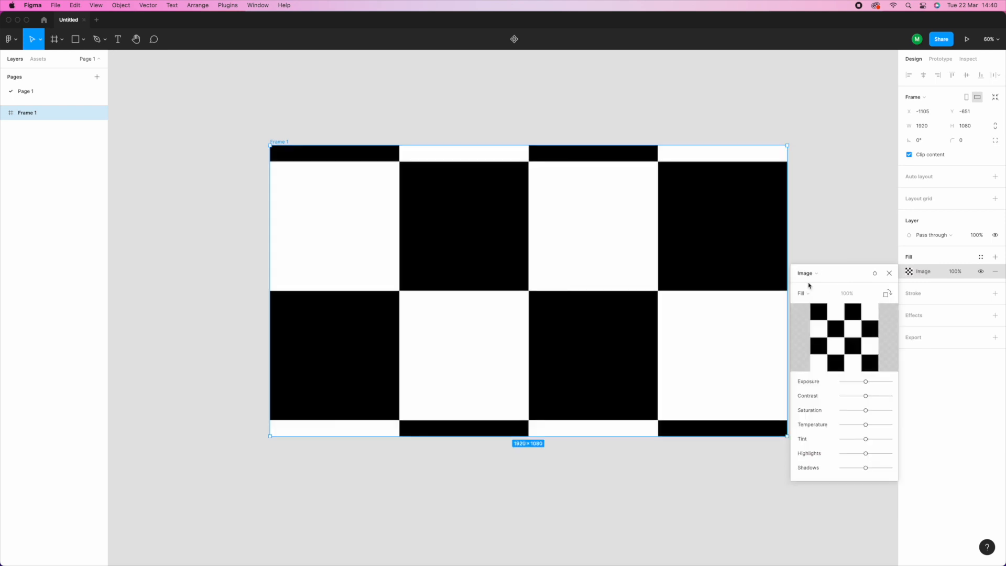
pyautogui.moveTo(823, 325)
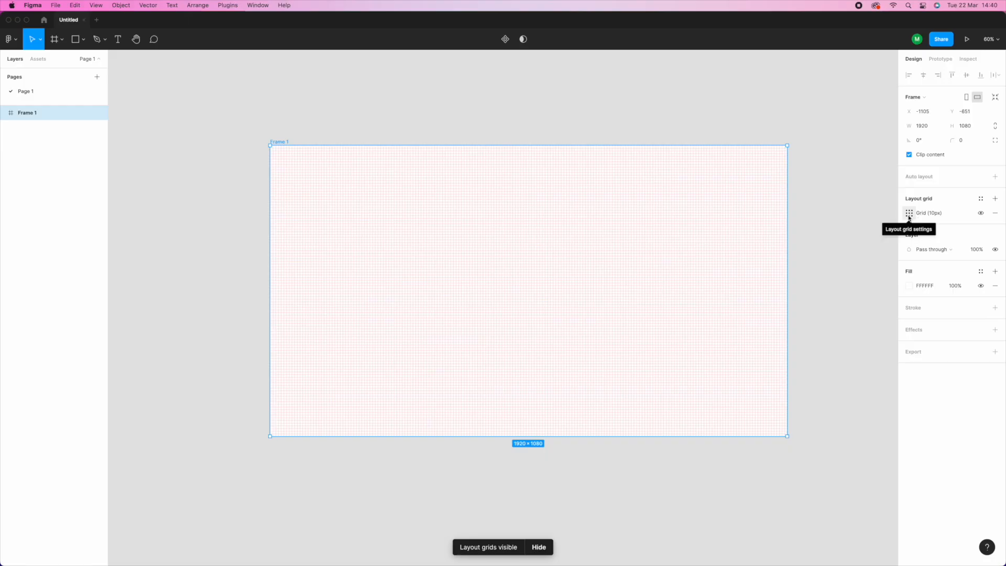
# Step: Change Frame 1's layout grid to 6 stretched columns with a margin of 20, keeping its red colour
pyautogui.click(910, 214)
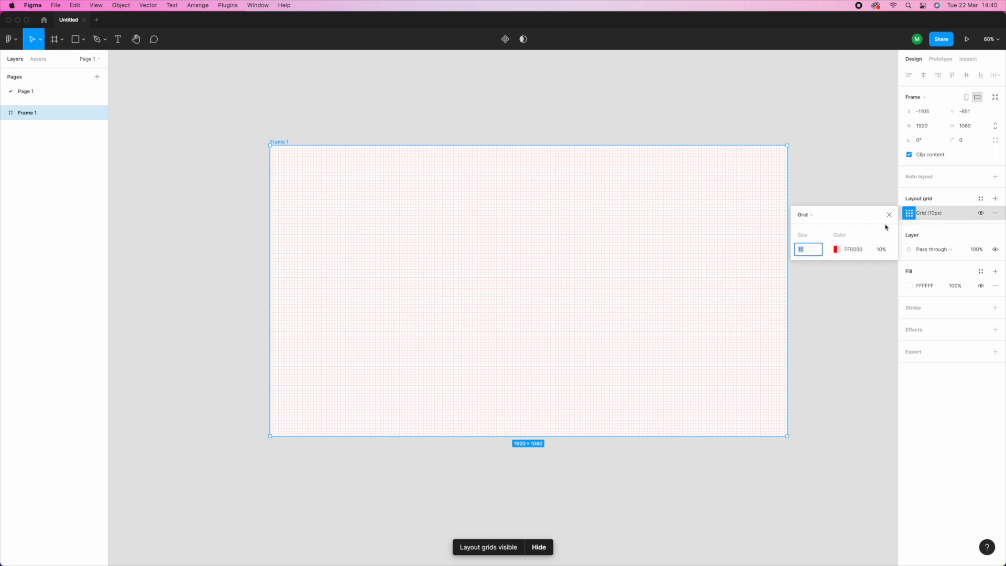
pyautogui.click(805, 215)
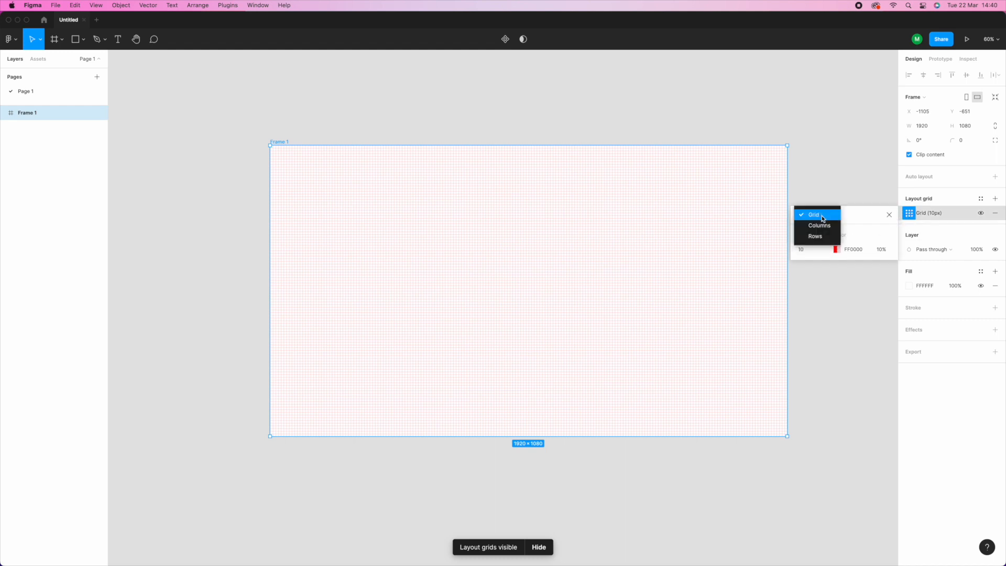
pyautogui.click(820, 225)
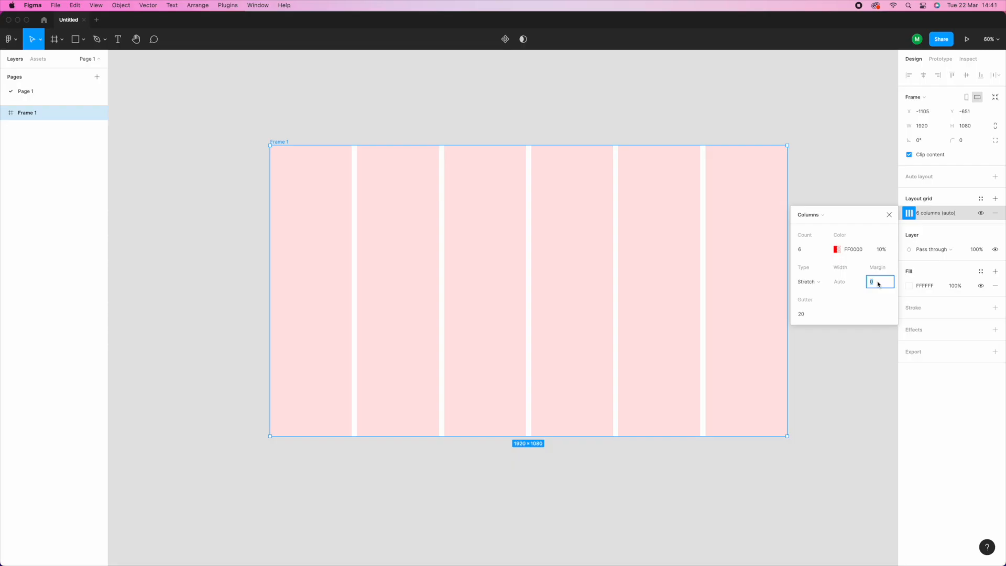
pyautogui.write('20')
pyautogui.press('Return')
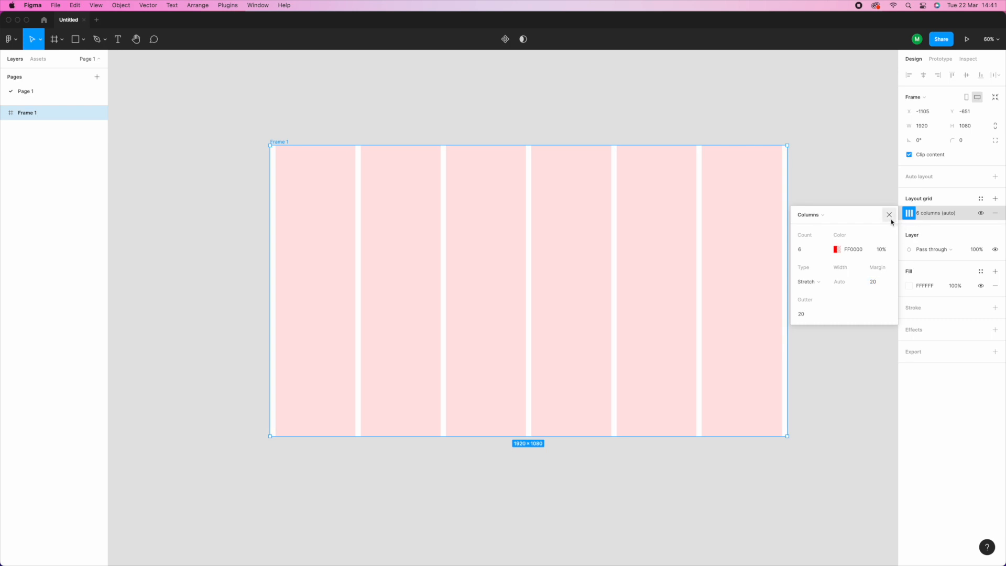
pyautogui.click(839, 250)
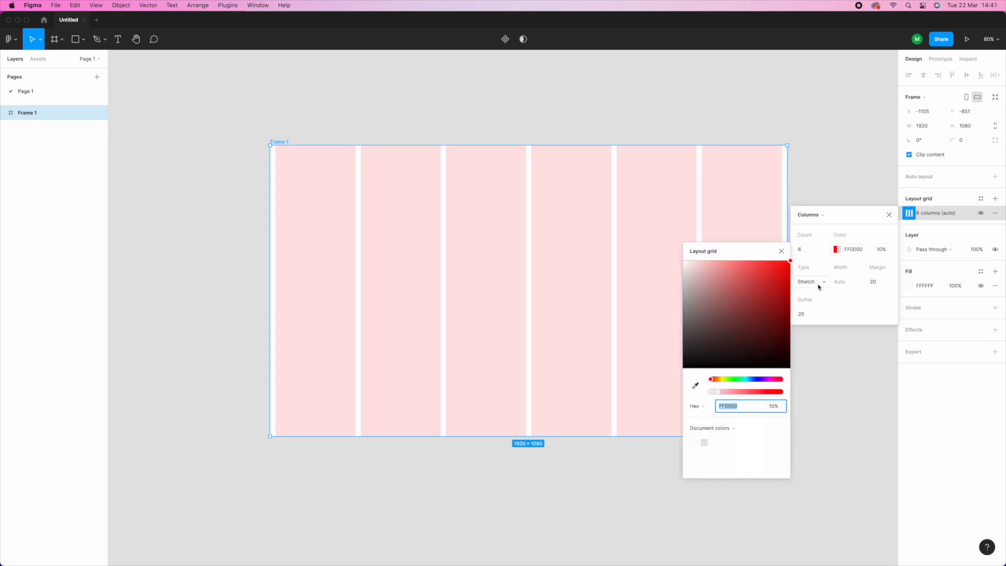
pyautogui.click(782, 252)
pyautogui.click(889, 215)
# Step: Add a second layout grid to Frame 1 and switch it to rows
pyautogui.click(995, 198)
pyautogui.click(910, 213)
pyautogui.click(803, 214)
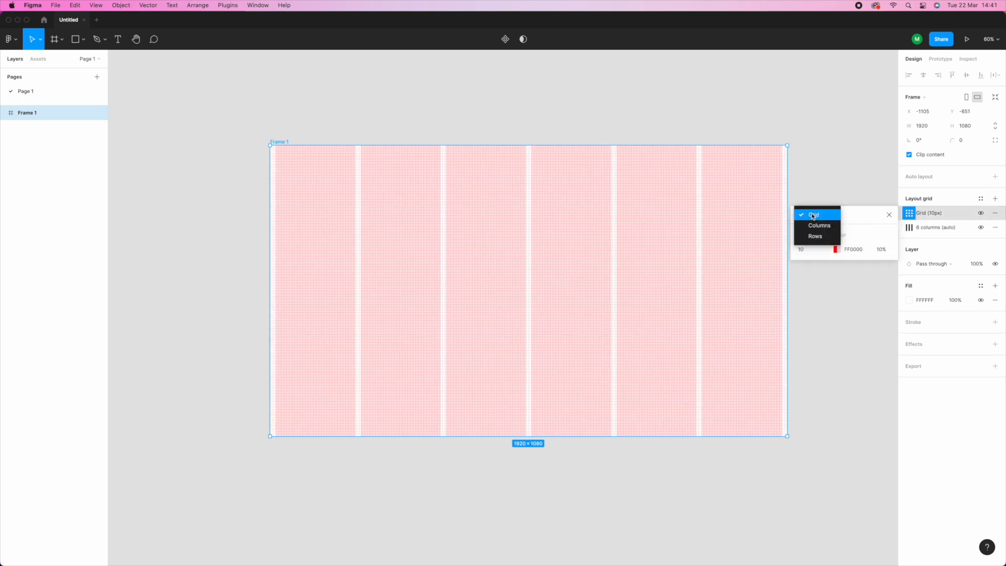
pyautogui.click(828, 236)
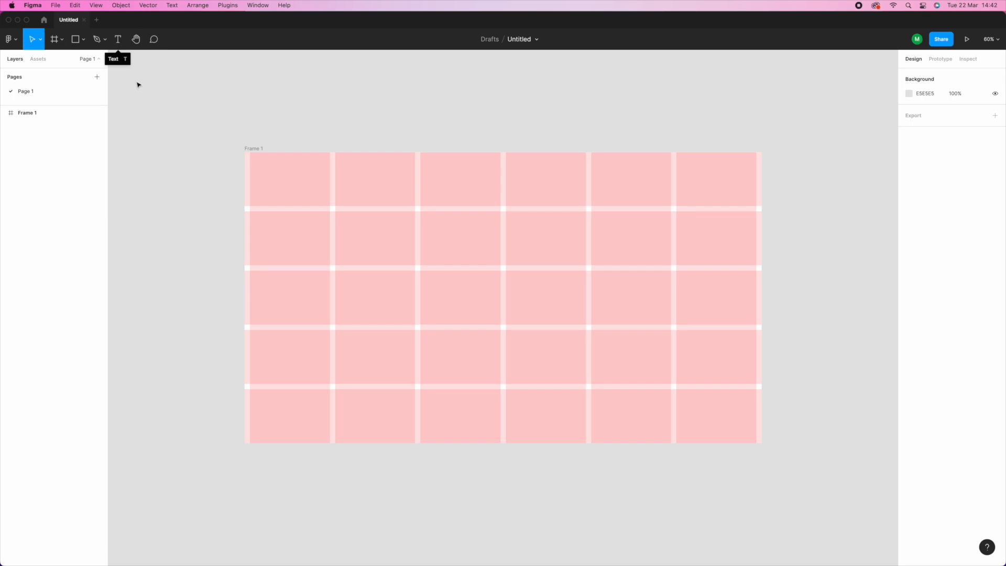
# Step: Add the text TITLE1 in a box about 1246 × 420 across the middle columns and set its font size to 288
pyautogui.press('t')
pyautogui.moveTo(336, 211); pyautogui.dragTo(673, 325)
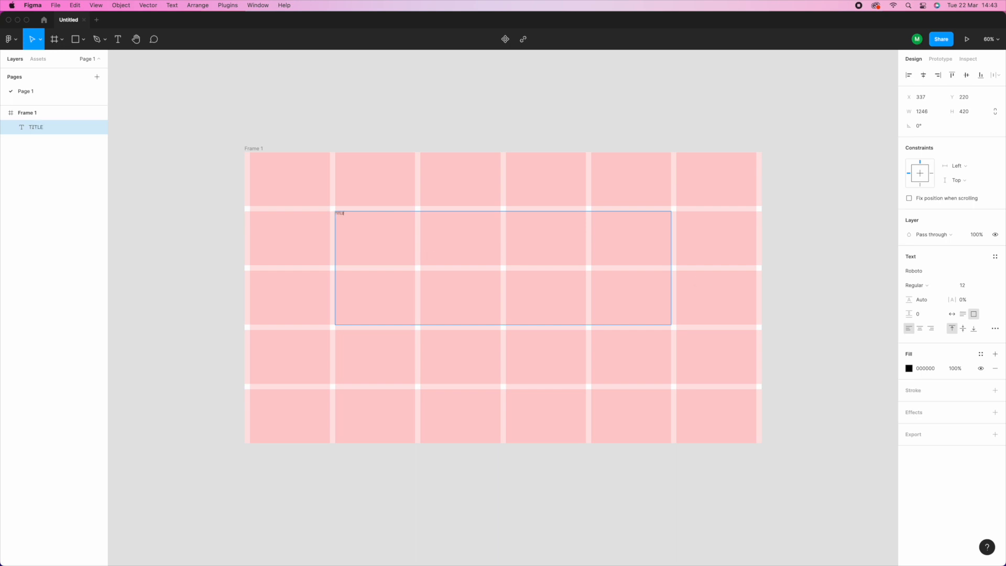
pyautogui.press('Escape')
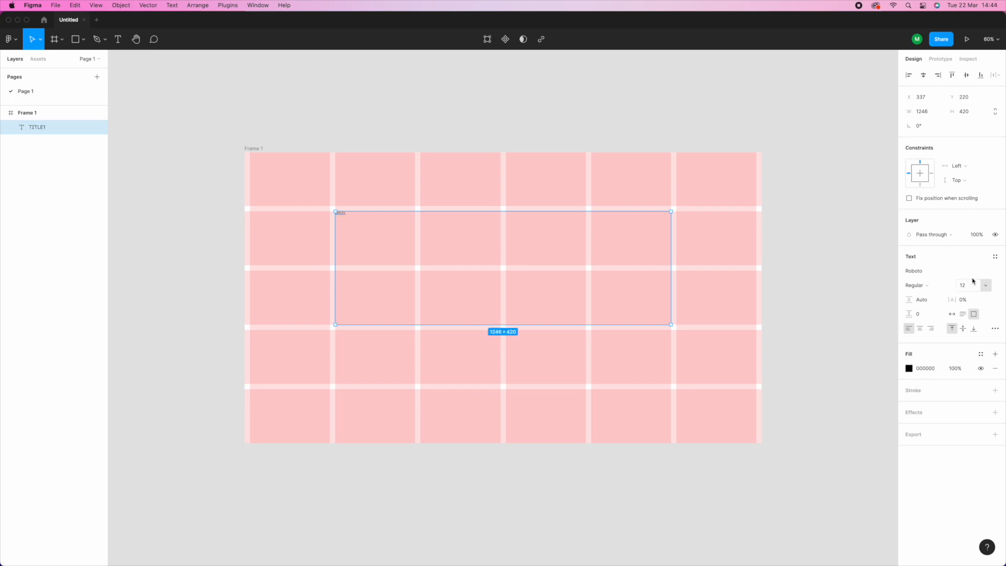
pyautogui.click(967, 285)
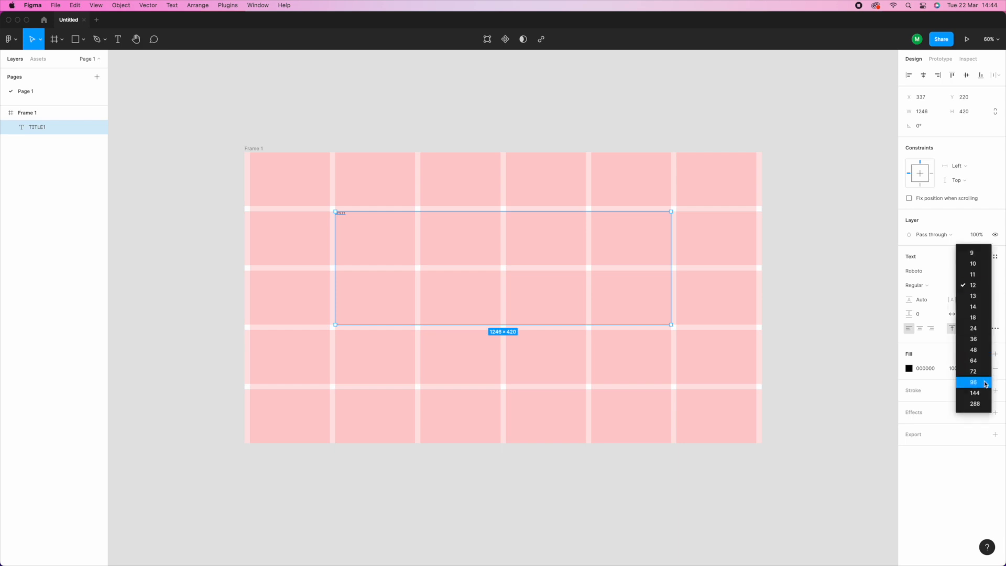
pyautogui.click(974, 404)
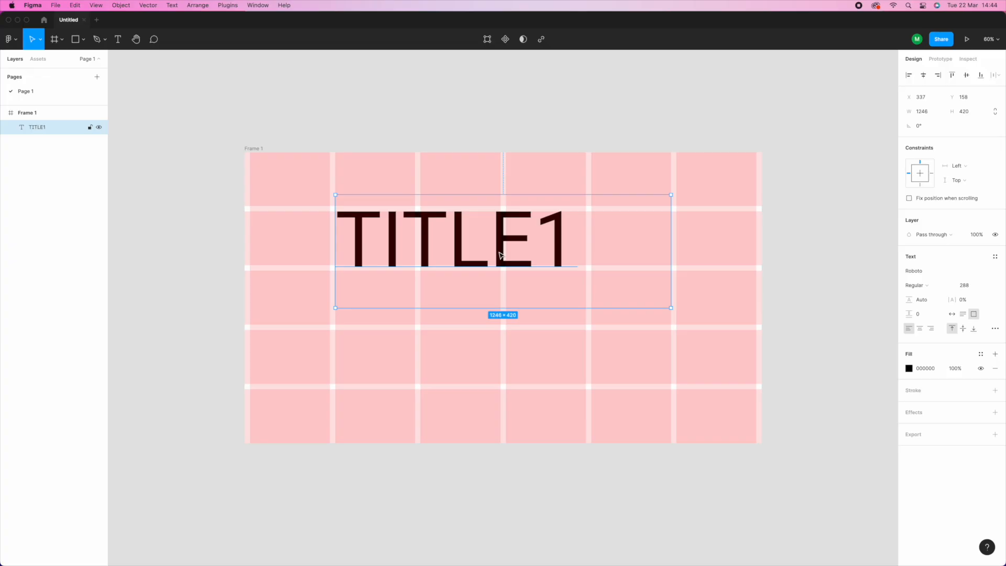
# Step: Nudge the TITLE1 text left until its first letter lines up with the second column's edge
pyautogui.press('Left')
pyautogui.press('Left')
pyautogui.press('Left')
pyautogui.press('Left')
pyautogui.press('Left')
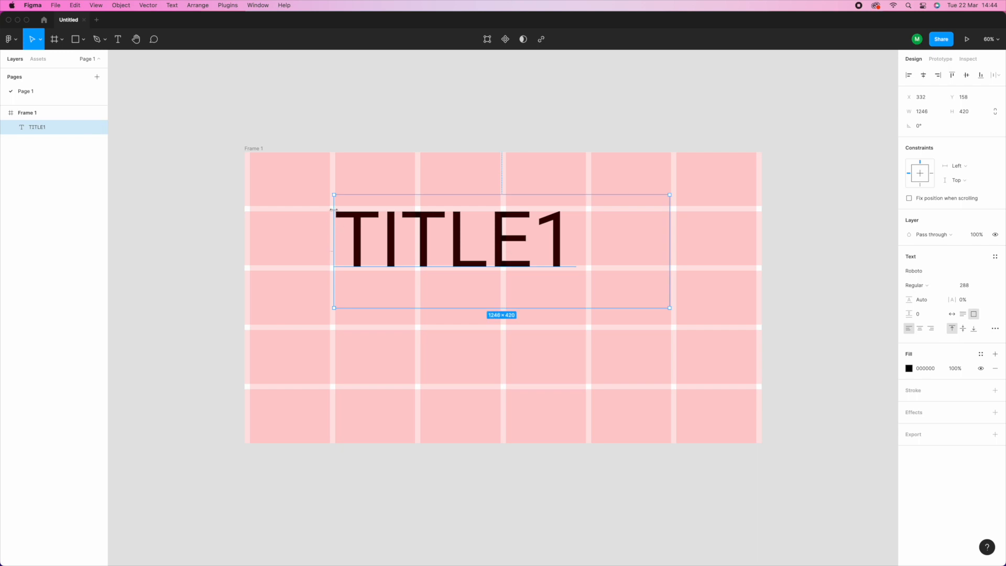
pyautogui.scroll(5, 334, 210)
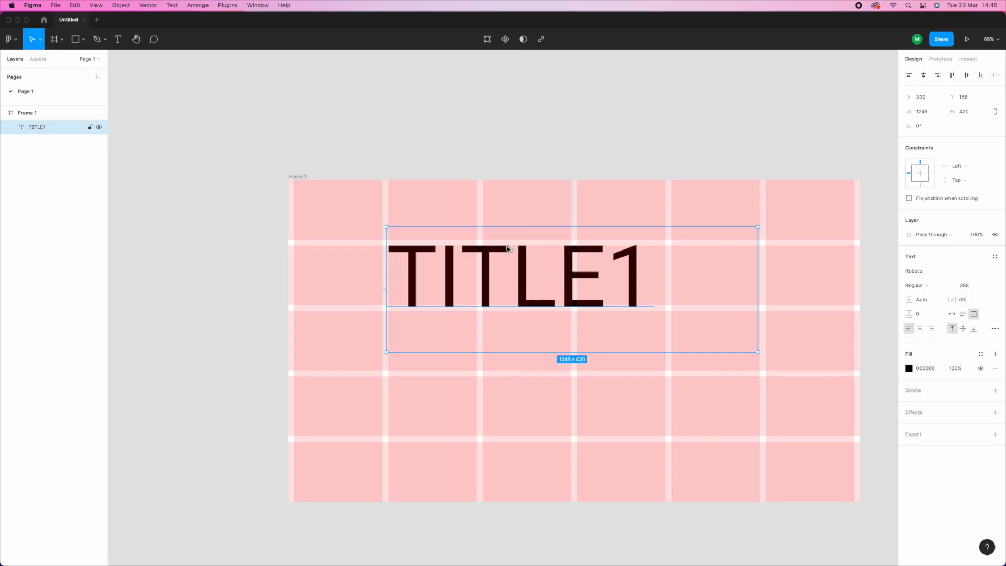
# Step: Duplicate the title text below itself, replace its content with the Lorem Ipsum paragraph and set the font size to 24
pyautogui.moveTo(507, 250); pyautogui.dragTo(502, 389)
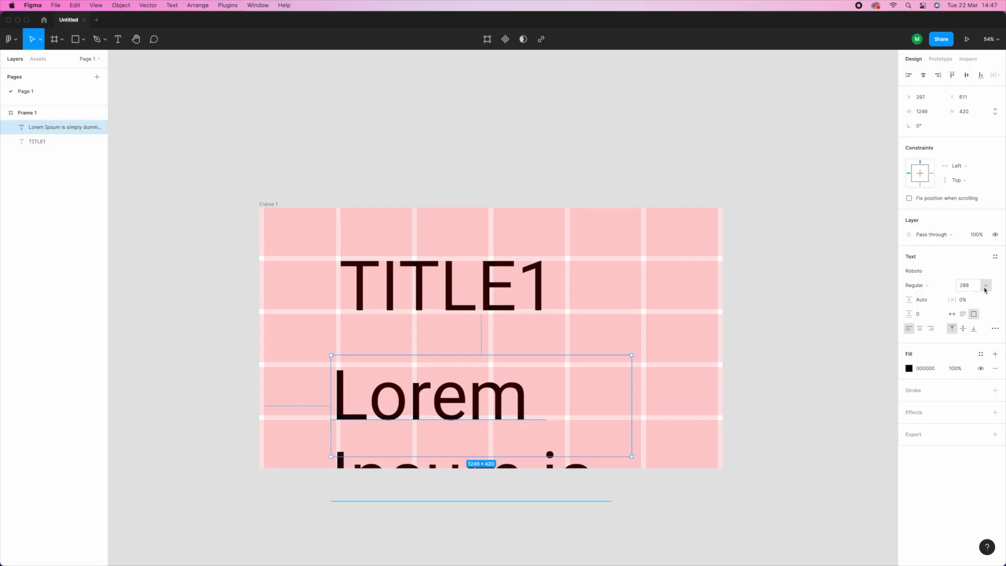
pyautogui.click(986, 287)
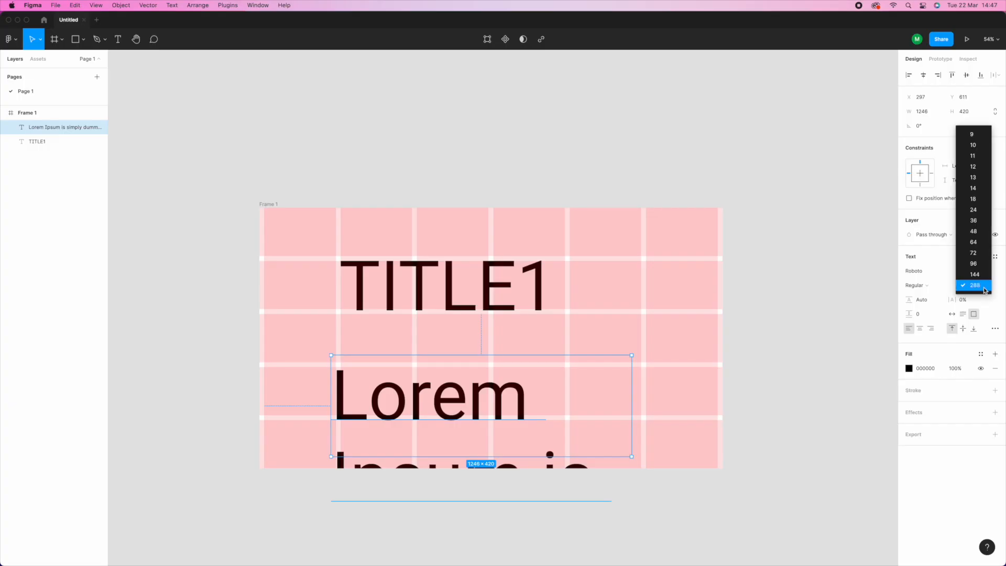
pyautogui.click(991, 209)
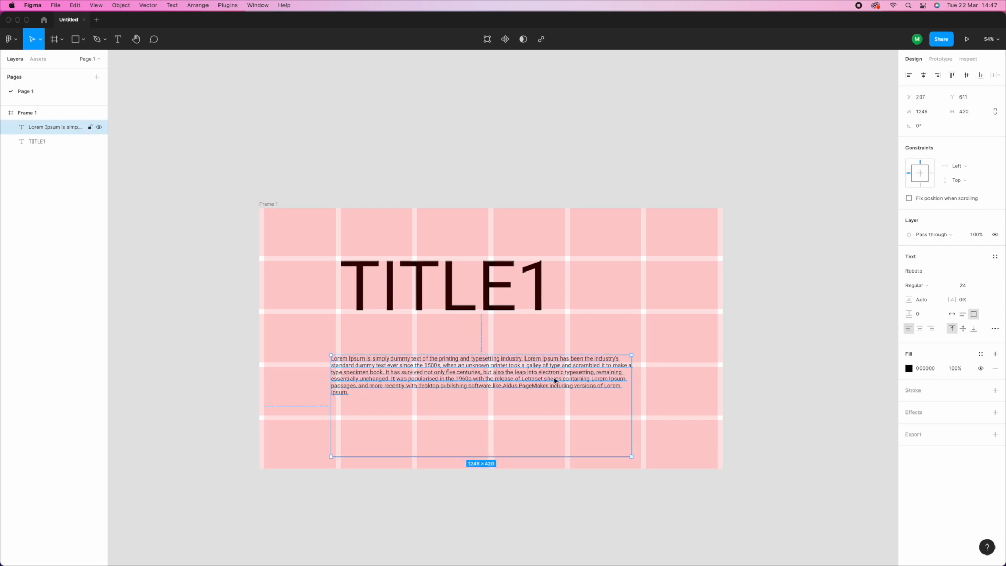
# Step: Narrow the Lorem Ipsum text box to about 754 wide and place it near the second column, at the fourth row
pyautogui.moveTo(632, 383); pyautogui.dragTo(459, 390)
pyautogui.hscroll(-2, 458, 391)
pyautogui.scroll(6, 458, 391)
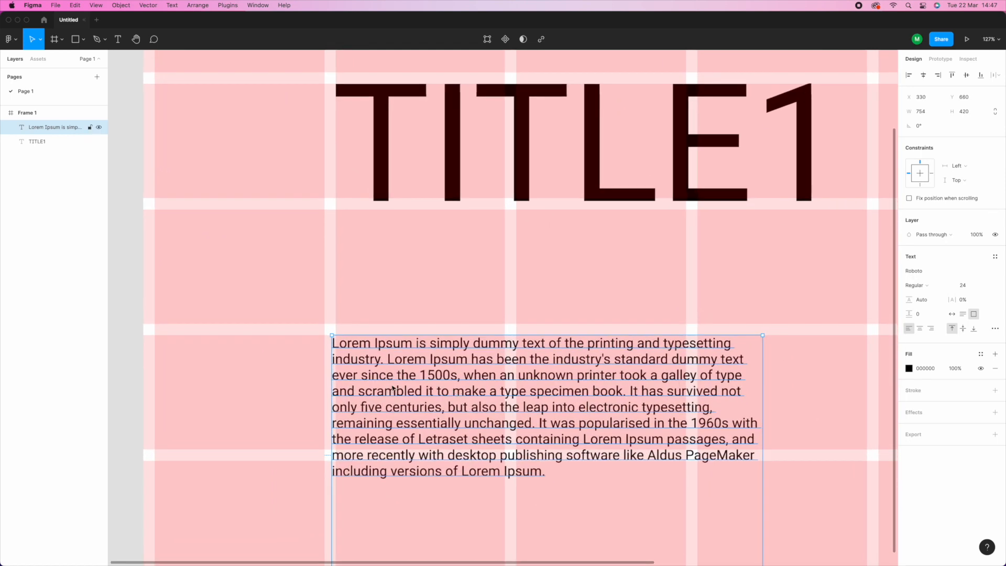
# Step: Nudge the Lorem Ipsum paragraph to X 336, Y 656 so its text aligns with the title and the column edge
pyautogui.press('Right')
pyautogui.press('Right')
pyautogui.press('Right')
pyautogui.press('Right')
pyautogui.press('Right')
pyautogui.press('Right')
pyautogui.press('Right')
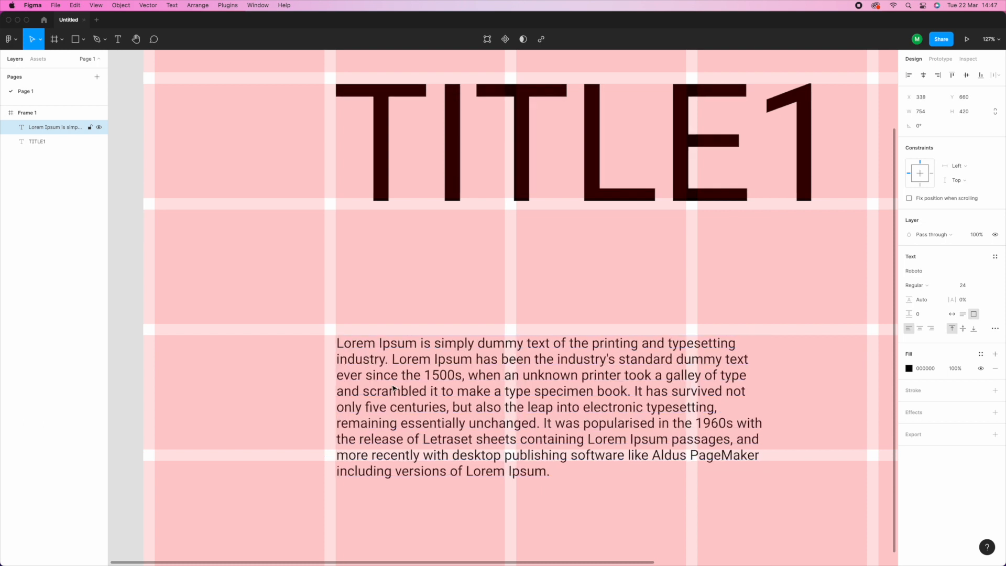
pyautogui.press('Left')
pyautogui.press('Up')
pyautogui.press('Up')
pyautogui.press('Up')
pyautogui.press('Up')
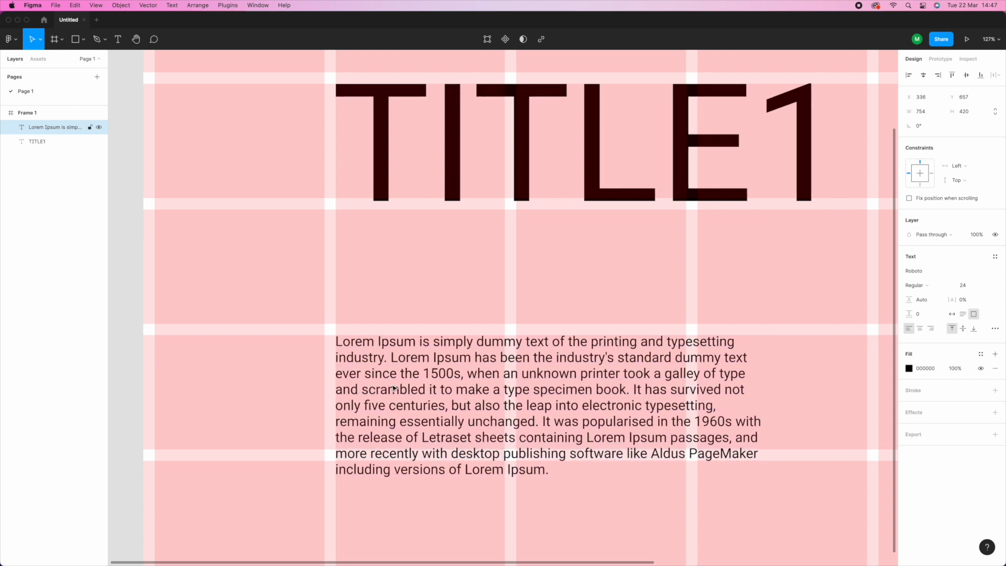
pyautogui.scroll(-5, 394, 388)
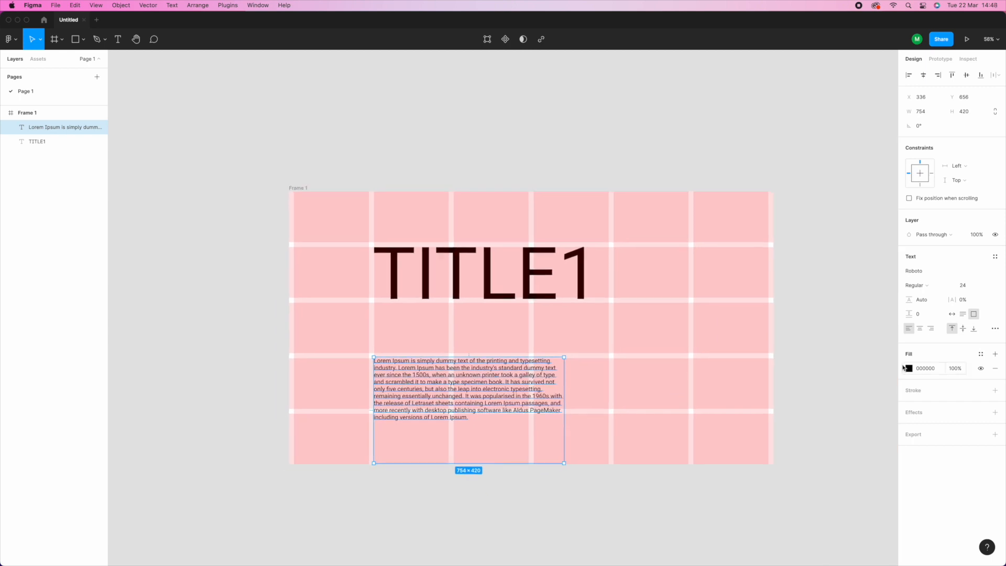
# Step: Recolour the Lorem Ipsum paragraph red and hide the layout grids
pyautogui.click(909, 369)
pyautogui.moveTo(841, 379)
pyautogui.mouseDown()
pyautogui.moveTo(863, 378)
pyautogui.moveTo(848, 368)
pyautogui.mouseUp()
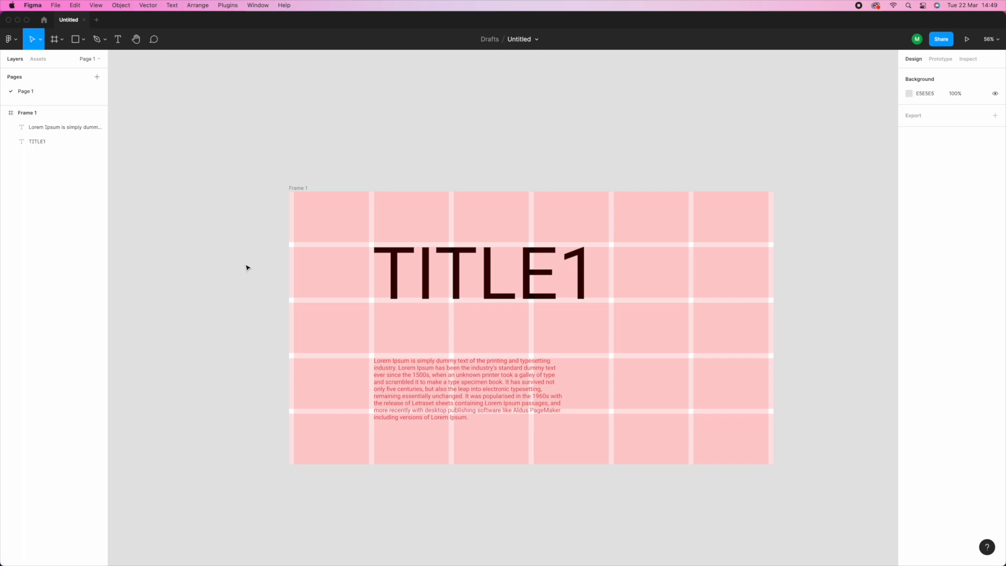
pyautogui.hotkey('ctrl', 'g')
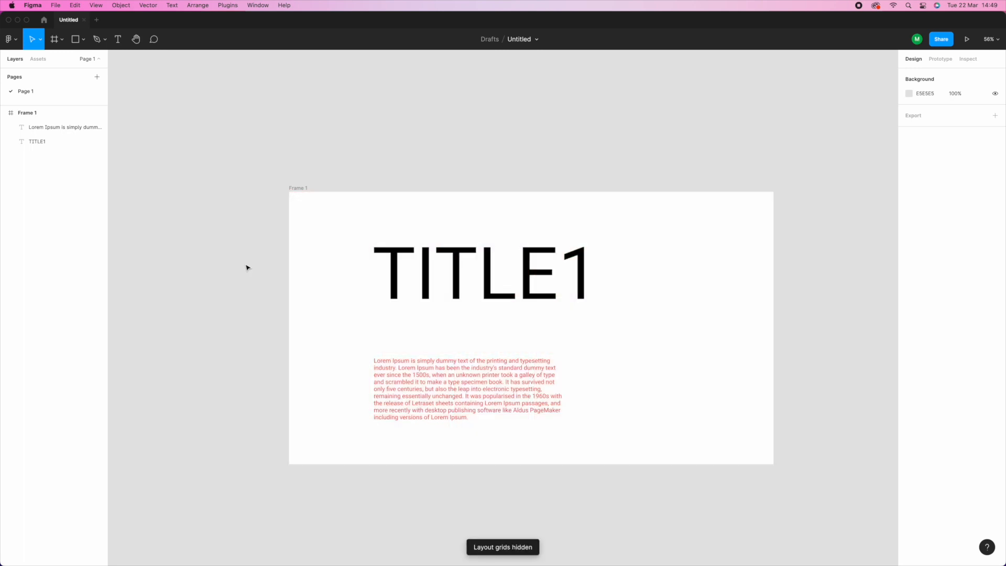